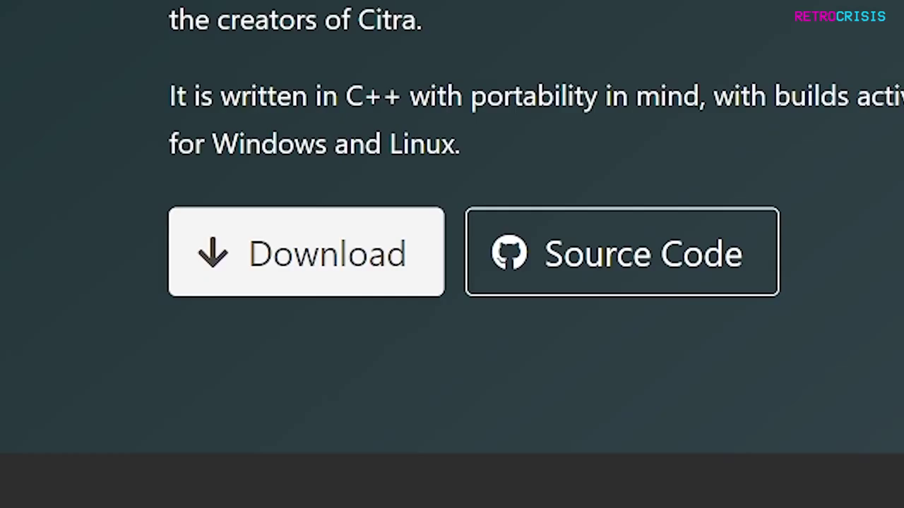
Step: Open the yuzu download page, then accept the licence terms and install the Microsoft Visual C++ 2015-2022 Redistributable (x64)
click(334, 285)
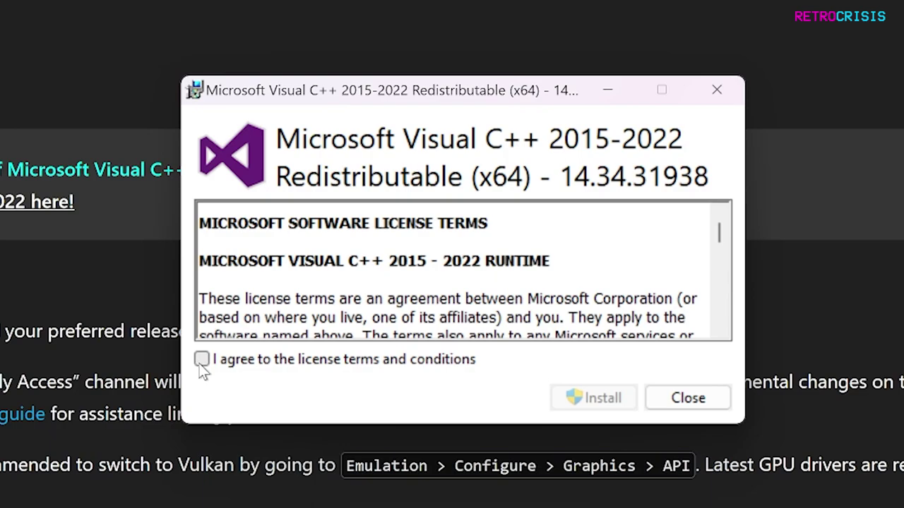
click(201, 361)
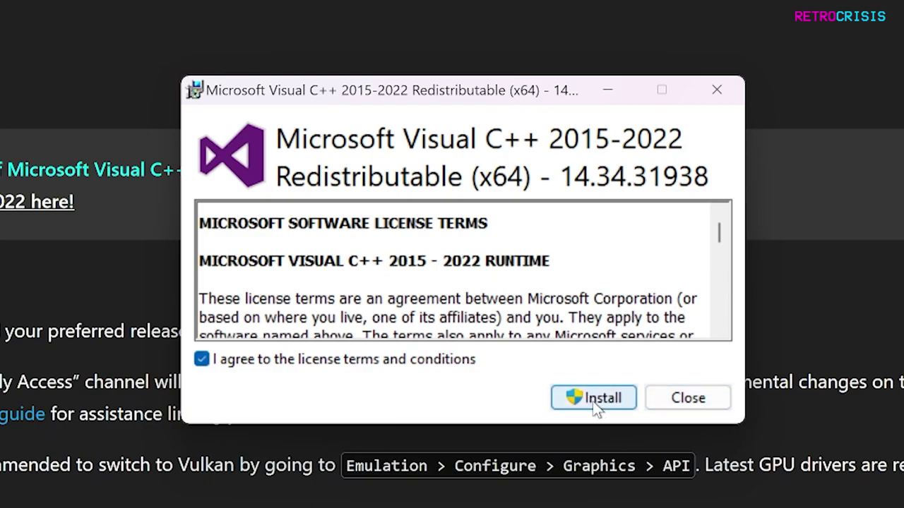
click(595, 406)
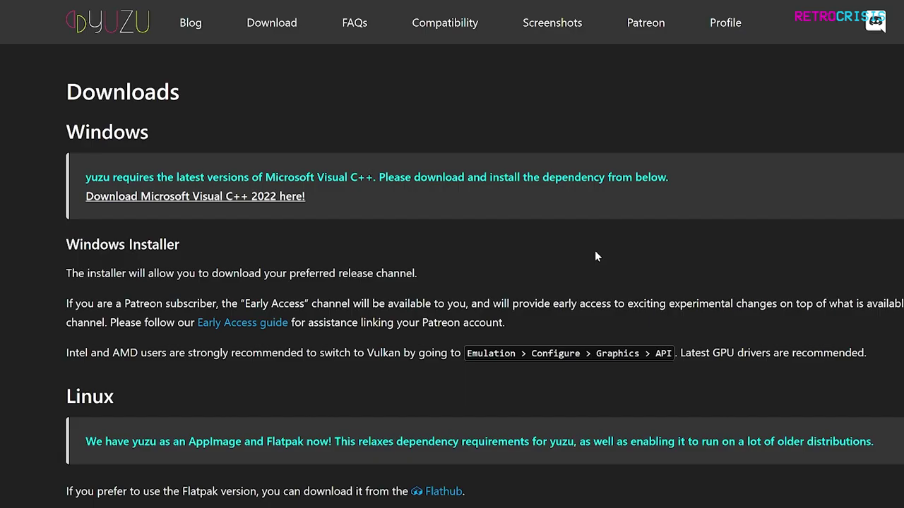
Step: Install the standard yuzu package with a shortcut, launch it and dismiss the missing encryption keys warning
scroll(595, 251, down, 6)
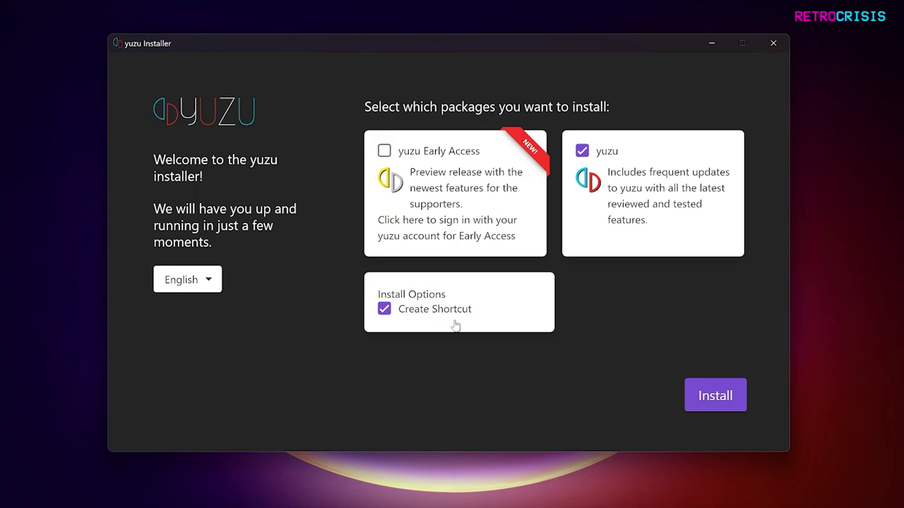
click(715, 399)
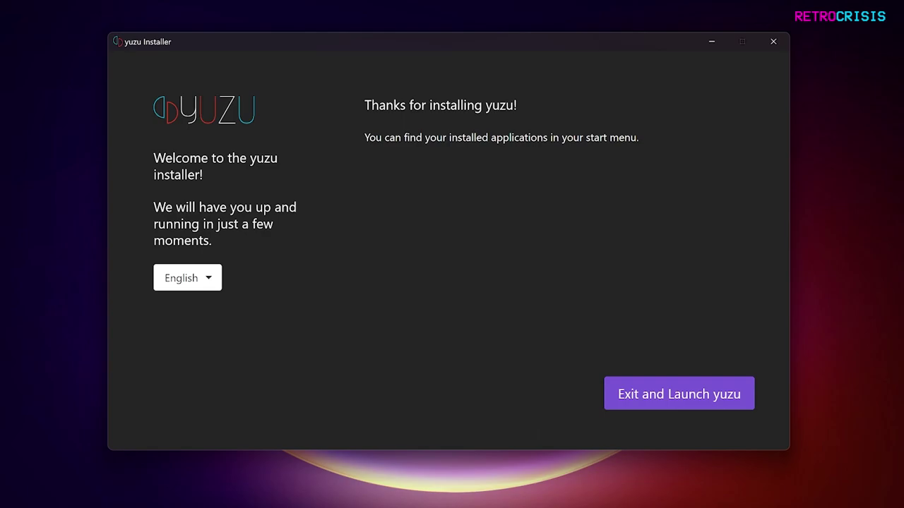
click(683, 395)
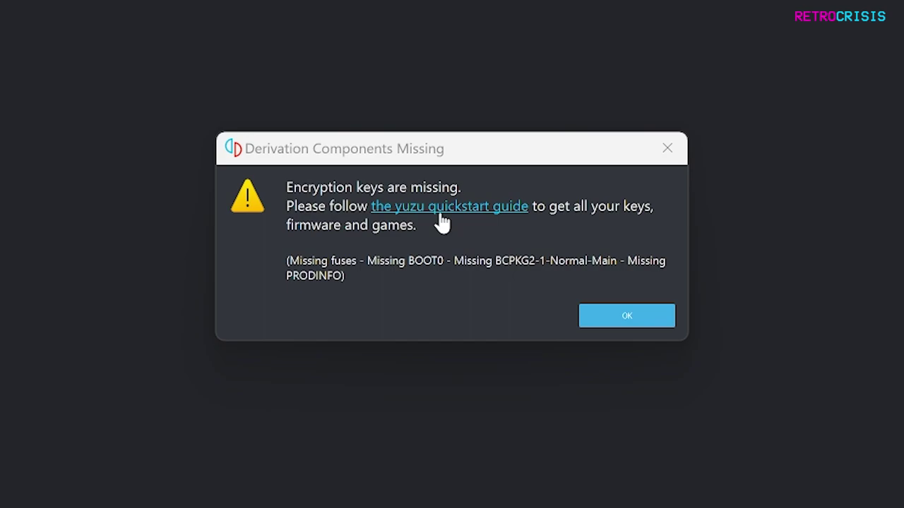
click(607, 325)
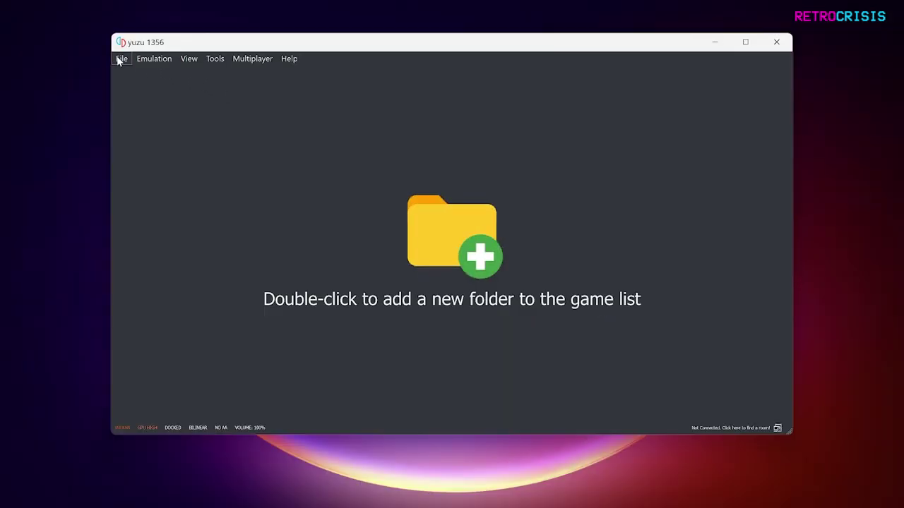
Step: Paste prod.keys and title.keys into the keys folder of the yuzu data directory and close the file window
click(120, 60)
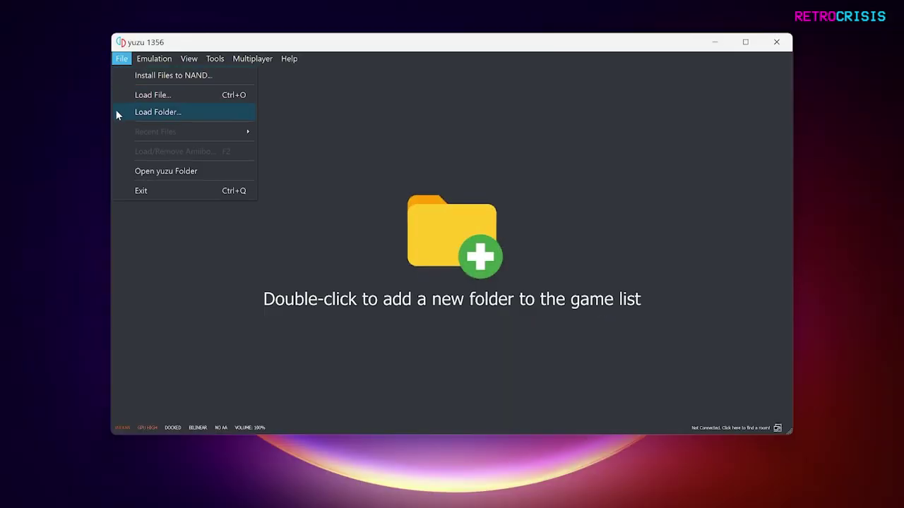
click(124, 171)
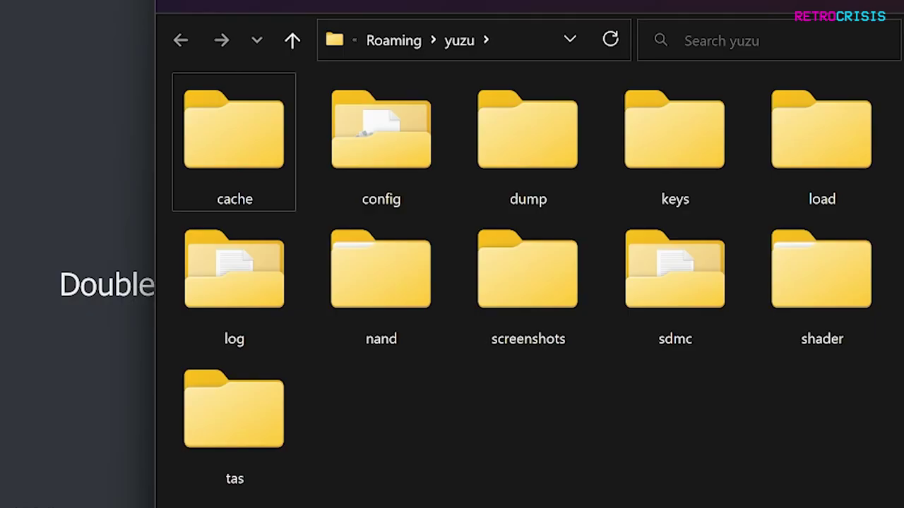
double_click(664, 151)
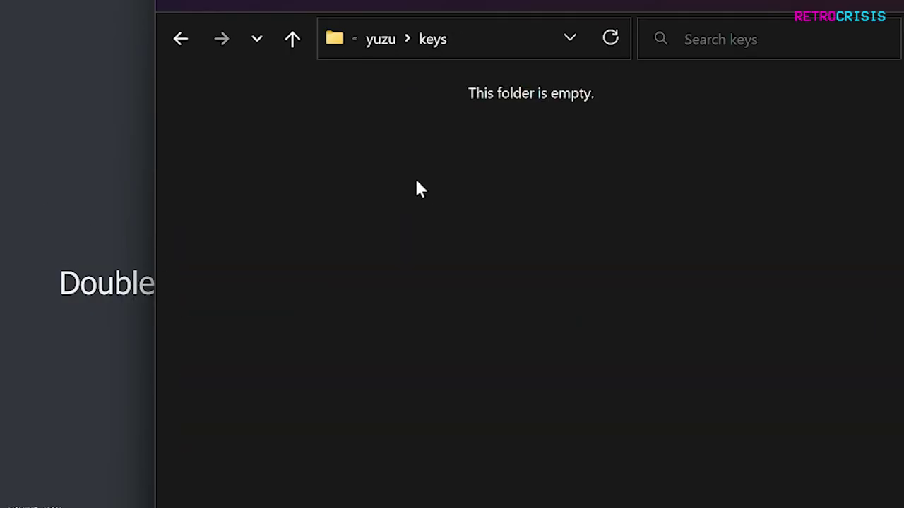
key(ctrl+v)
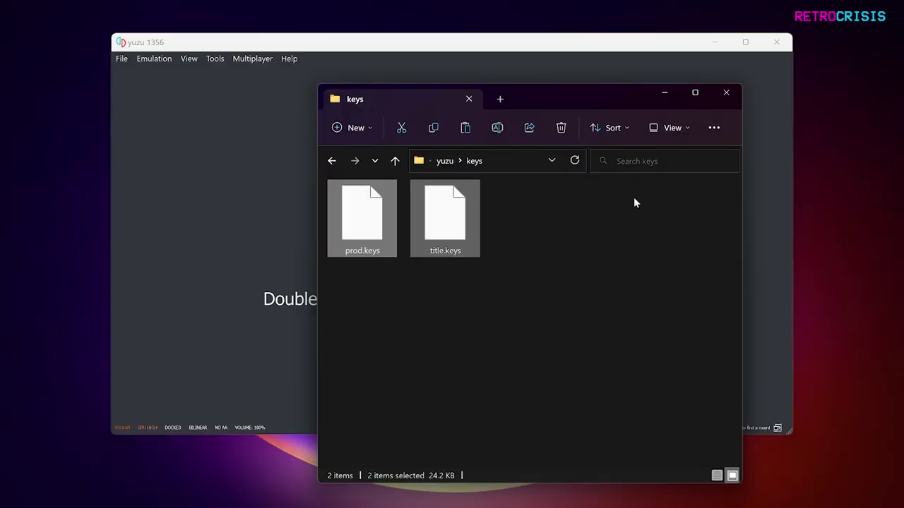
click(725, 94)
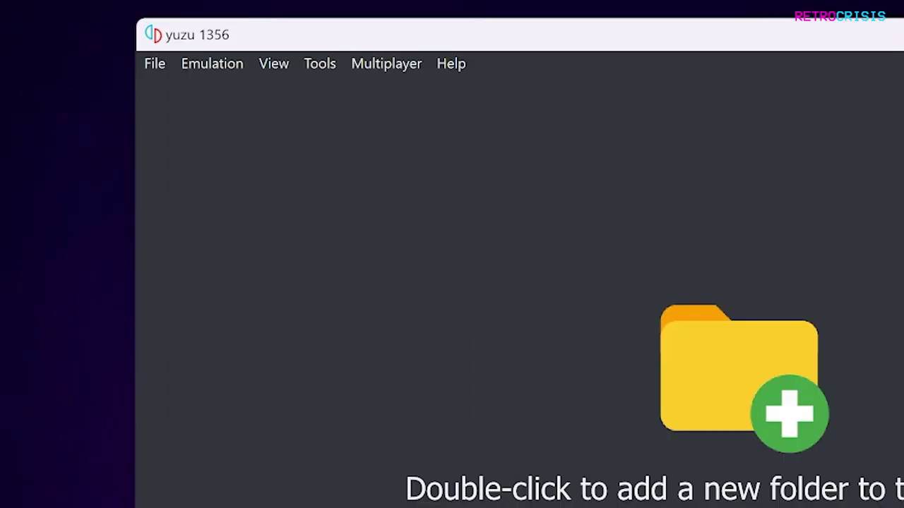
Step: Configure Player 1 as a Pro Controller using Xbox 360 Controller 0 as the input device and save the configuration
click(226, 66)
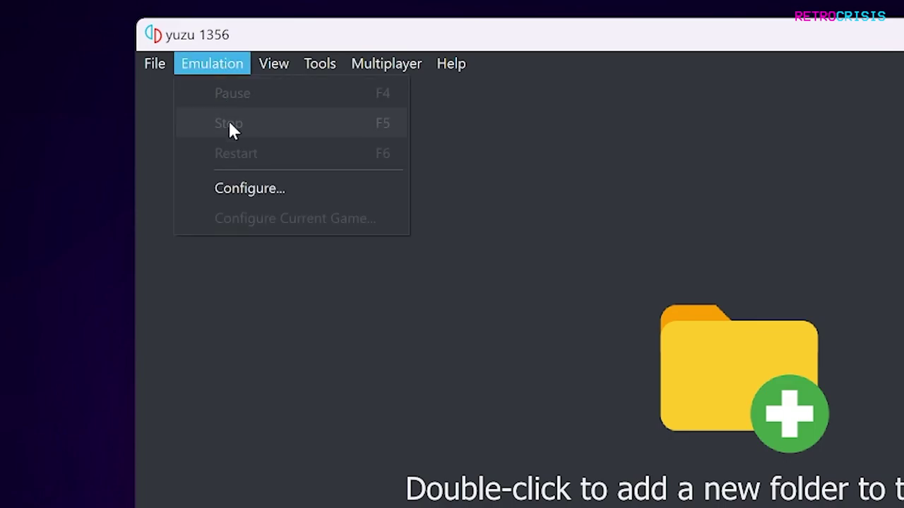
click(295, 197)
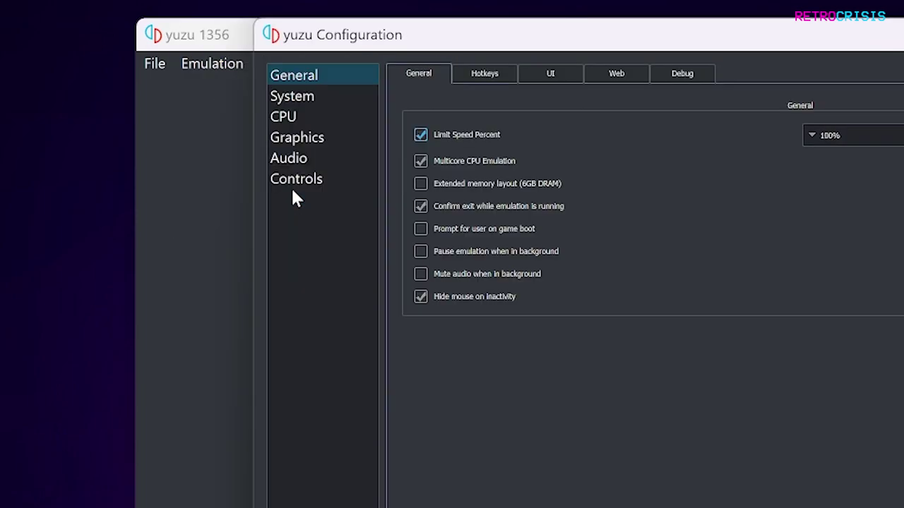
click(314, 179)
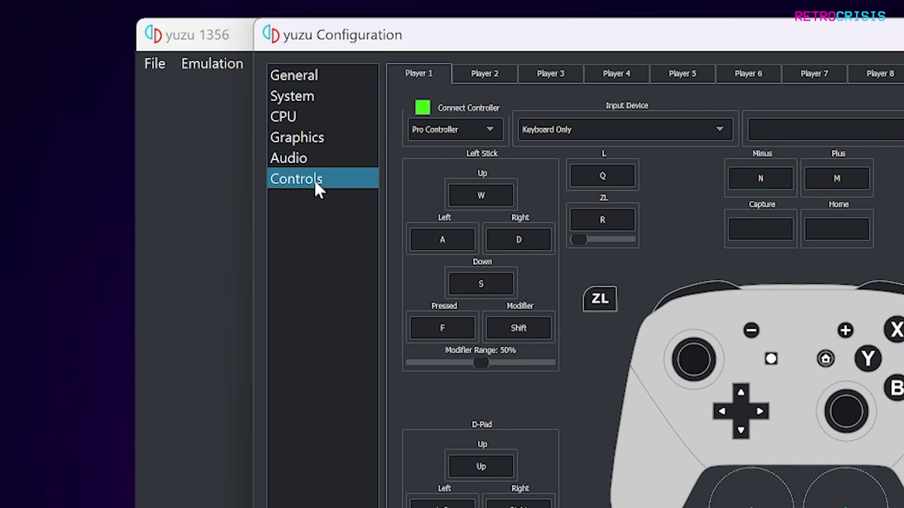
click(489, 129)
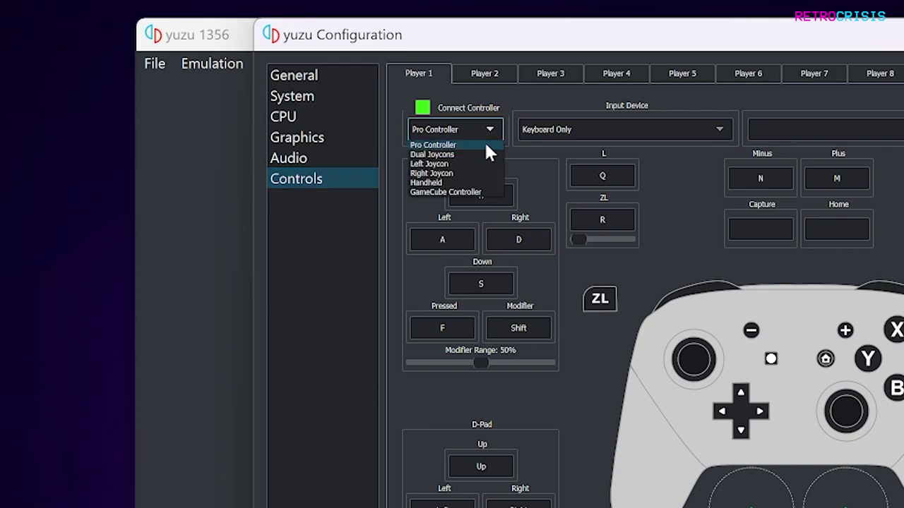
click(487, 145)
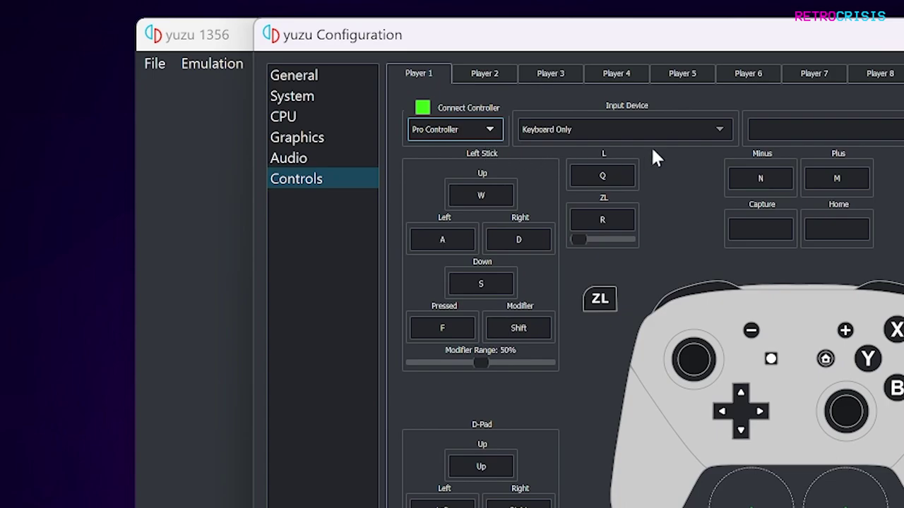
click(672, 129)
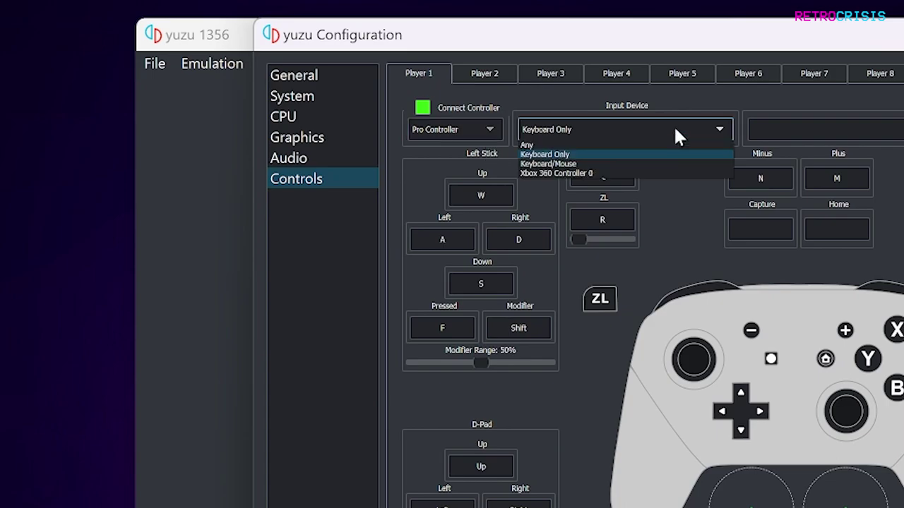
click(654, 174)
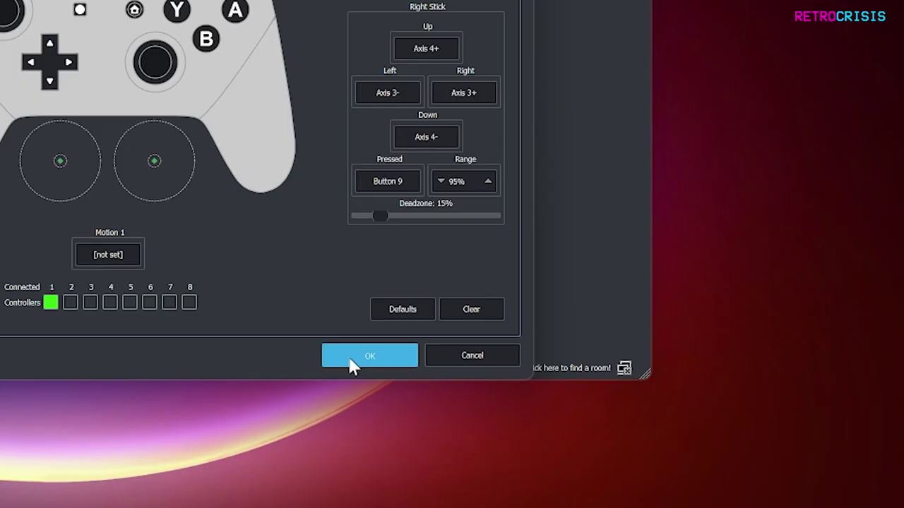
click(625, 423)
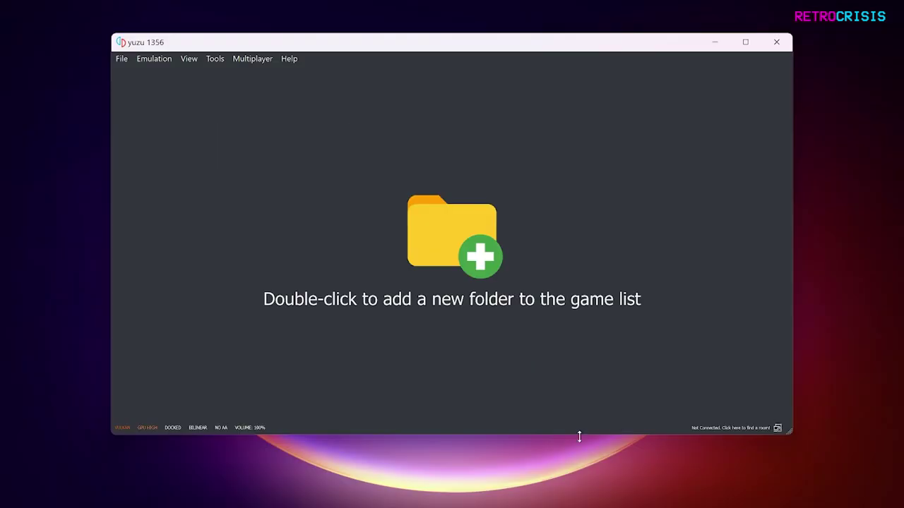
Step: In the graphics configuration, choose NVIDIA GeForce RTX 2060 as the device and set the resolution to 2X (1440p/2160p)
click(156, 61)
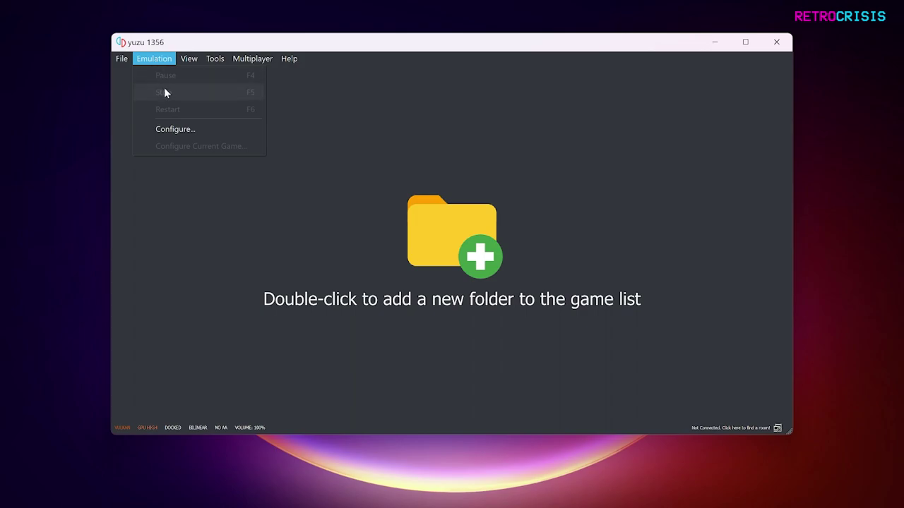
click(197, 128)
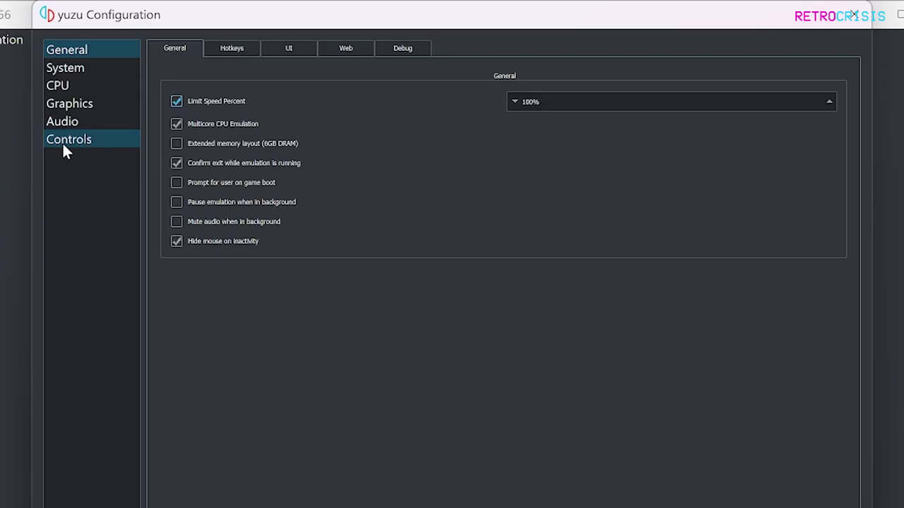
click(77, 103)
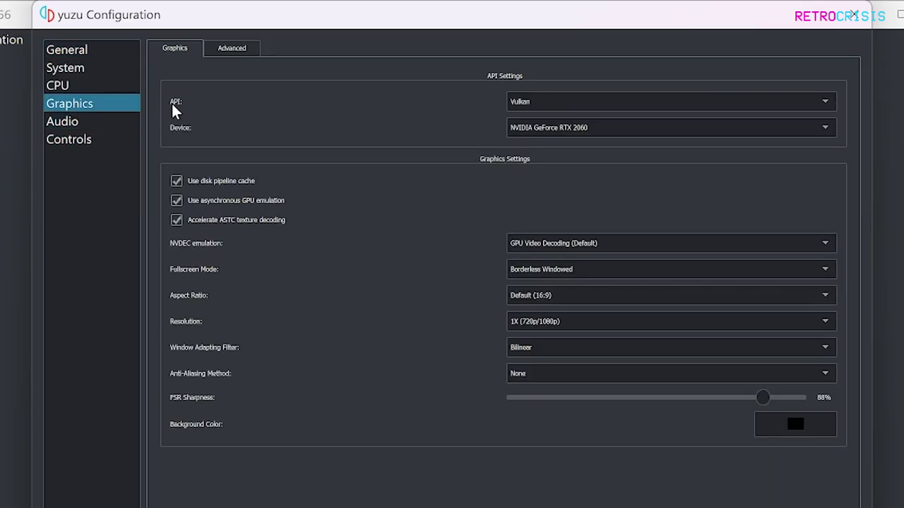
click(606, 132)
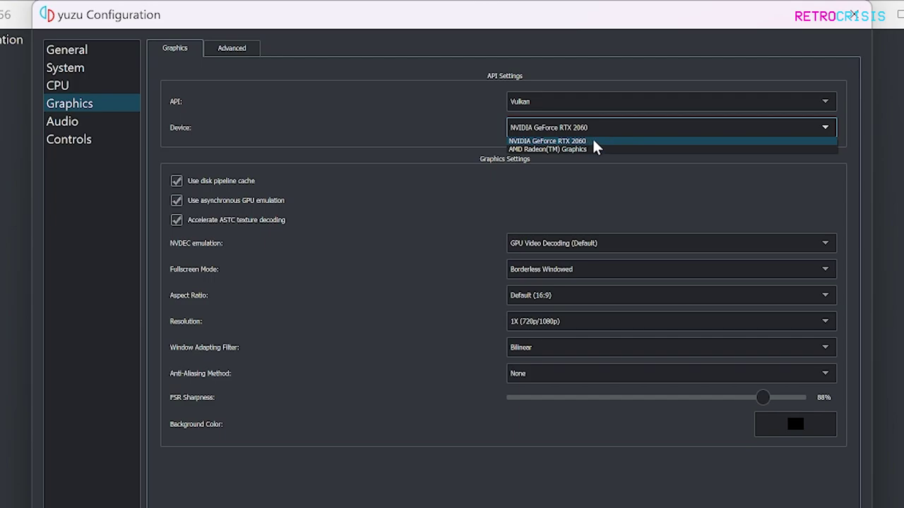
click(593, 140)
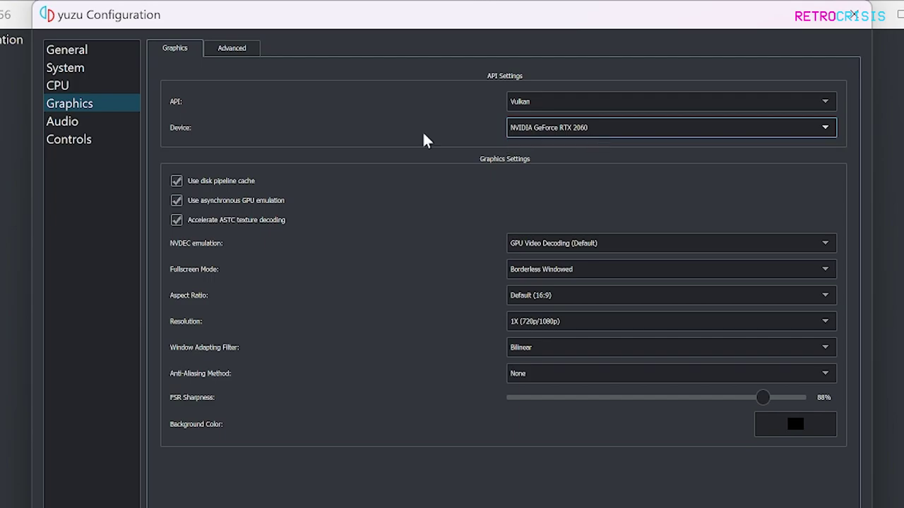
click(592, 323)
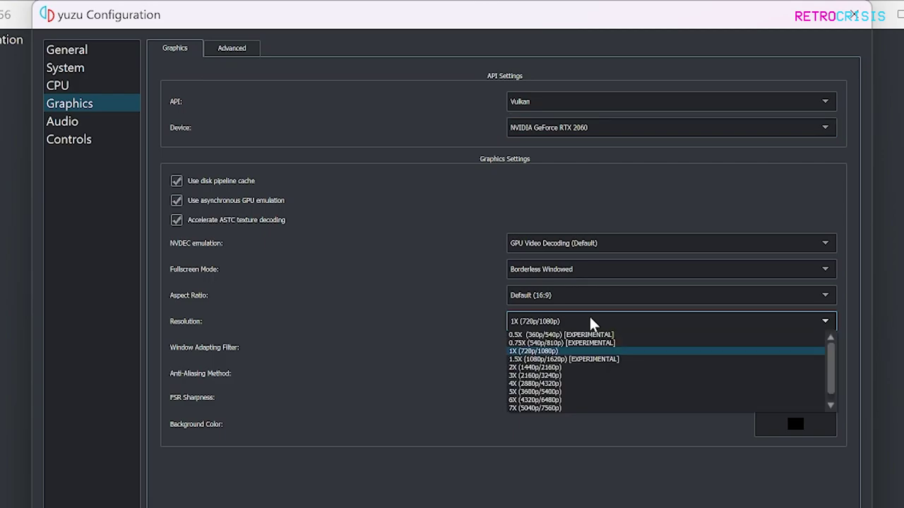
click(582, 368)
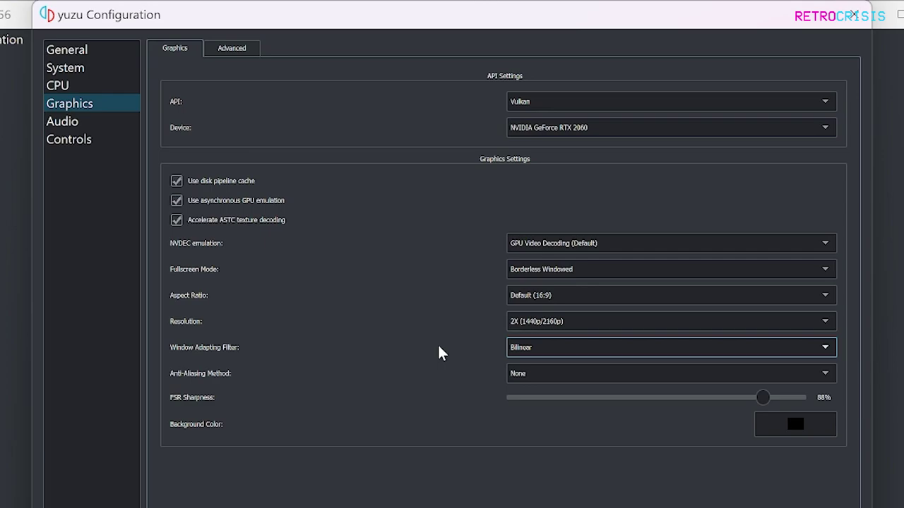
Step: Keep the window adapting filter at Bilinear and set the anti-aliasing method to SMAA
click(553, 349)
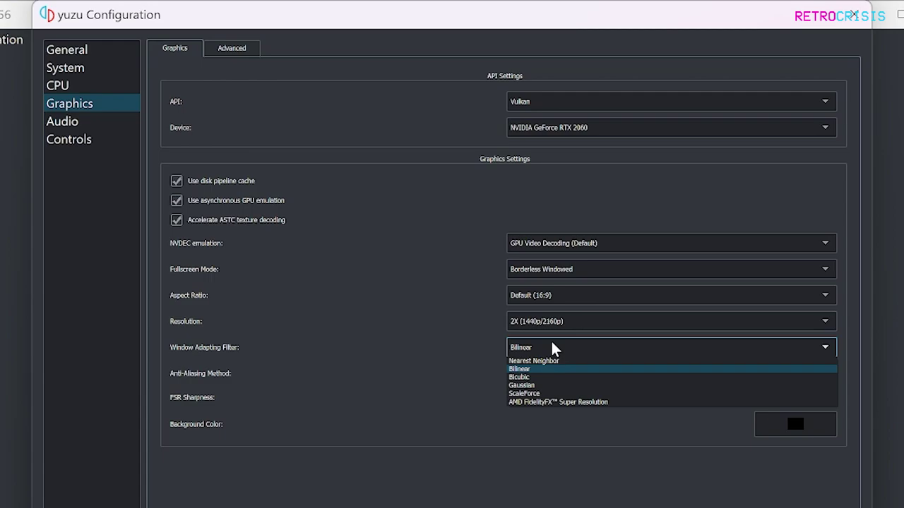
click(554, 348)
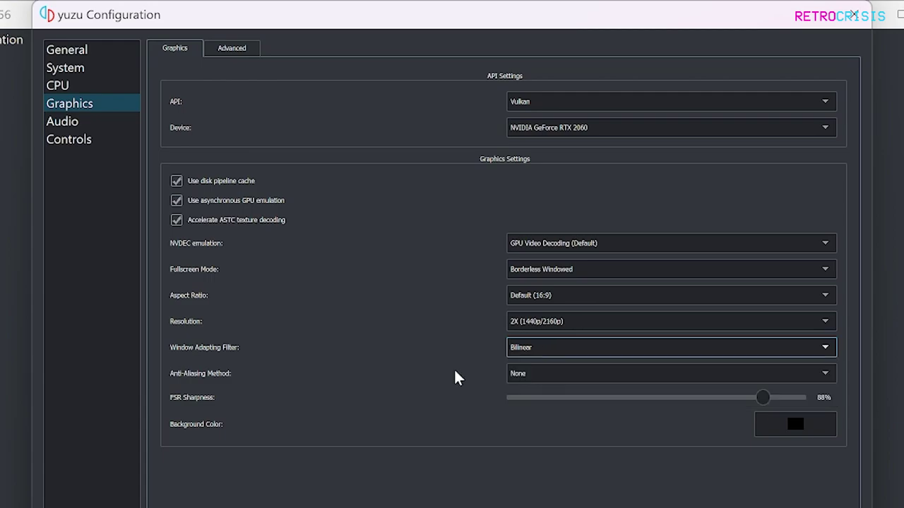
click(634, 377)
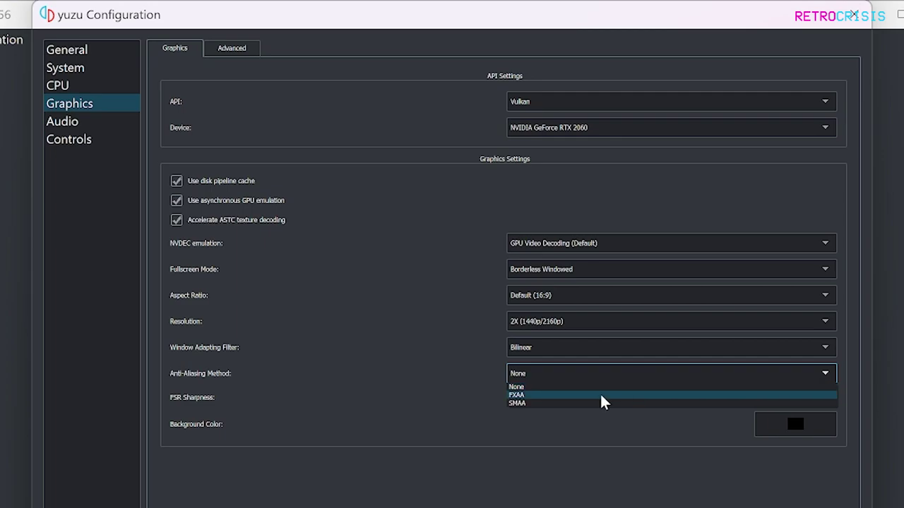
click(555, 404)
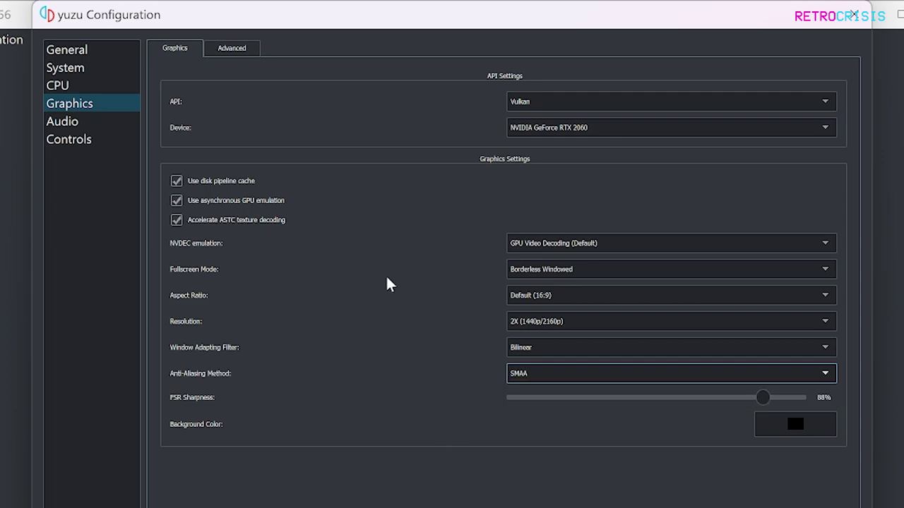
Step: Review the accuracy level options in the advanced graphics settings, keeping High
click(238, 52)
click(639, 106)
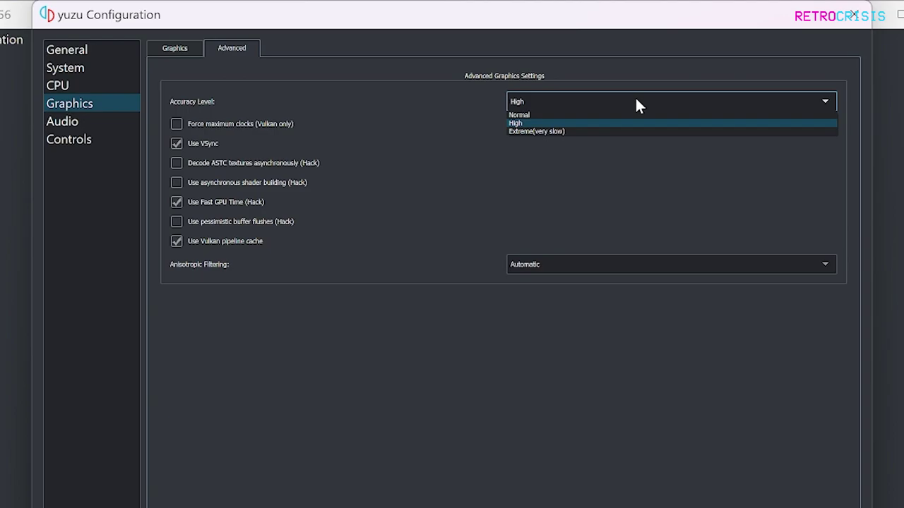
click(451, 97)
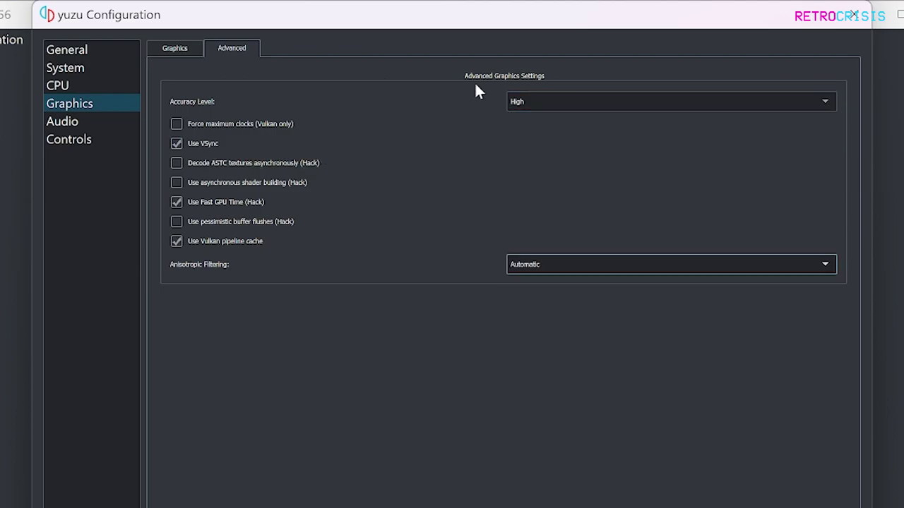
Step: Keep the CPU accuracy at Auto and save the configuration
click(123, 85)
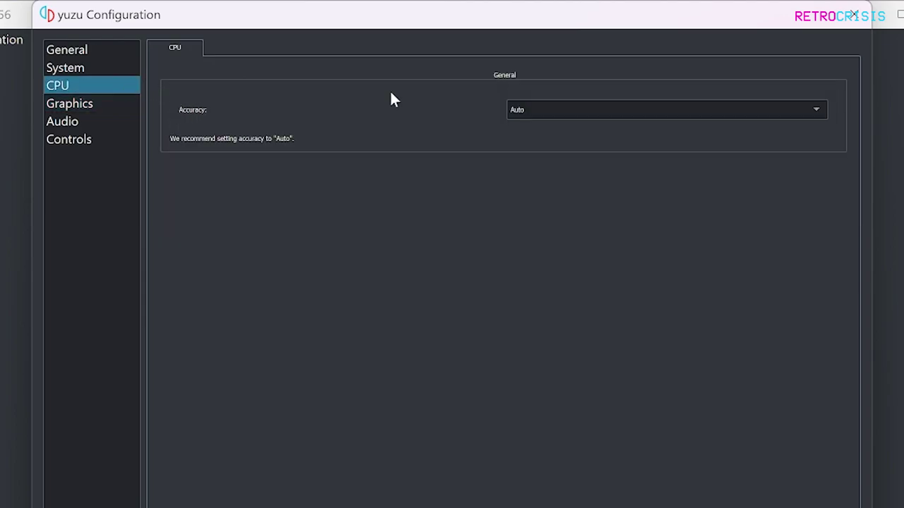
click(536, 112)
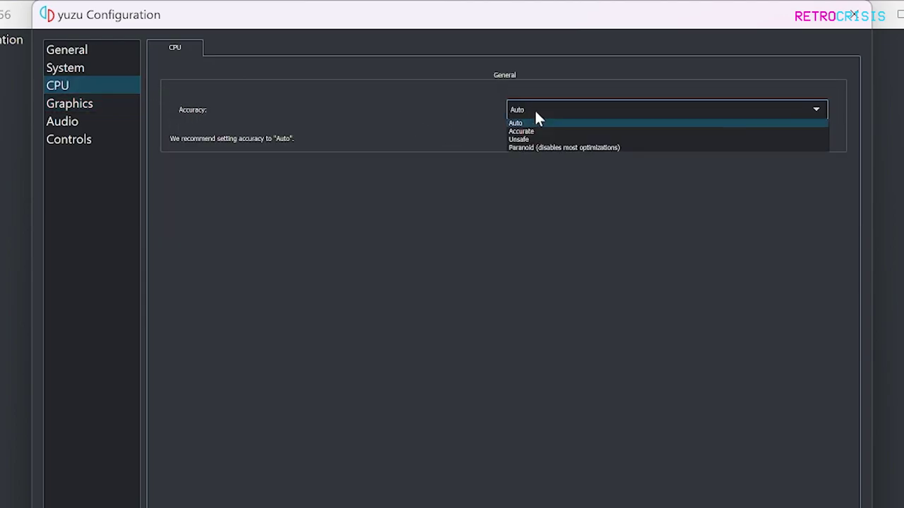
click(535, 113)
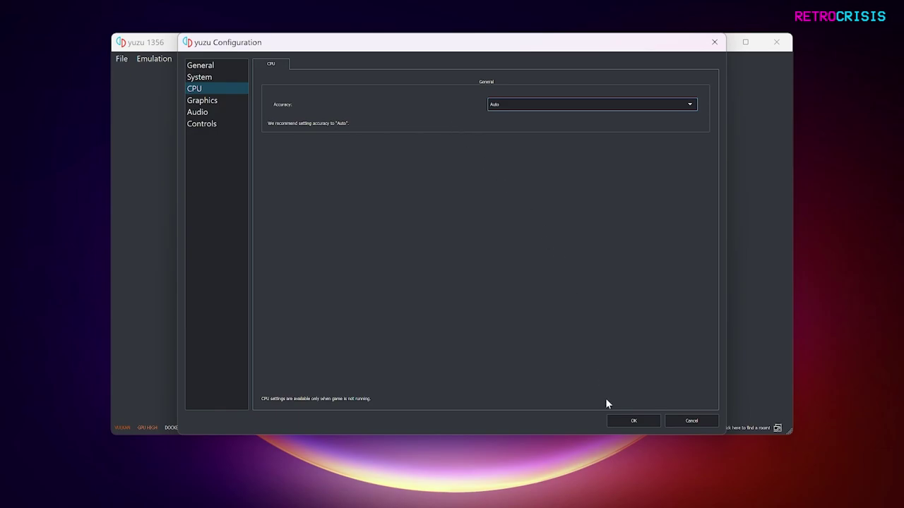
click(631, 421)
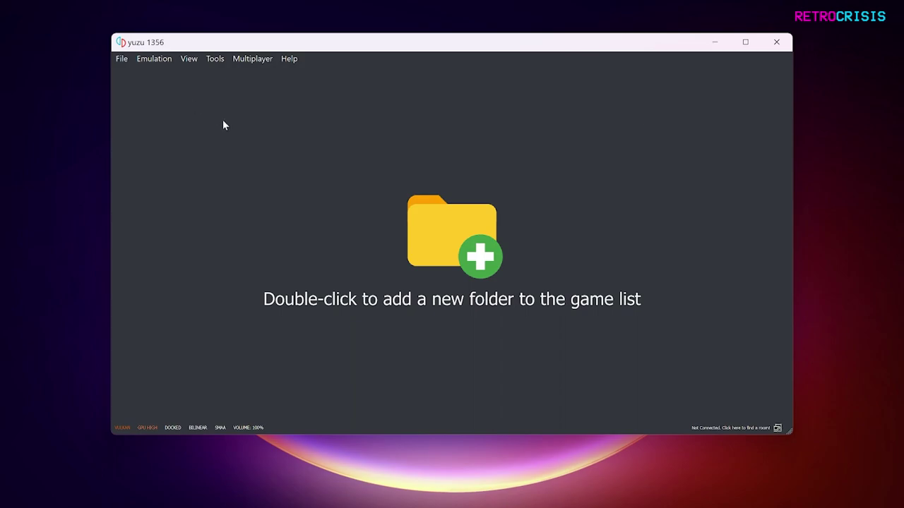
Step: Load the Kirby's Return to Dream Land Deluxe demo game file
click(120, 60)
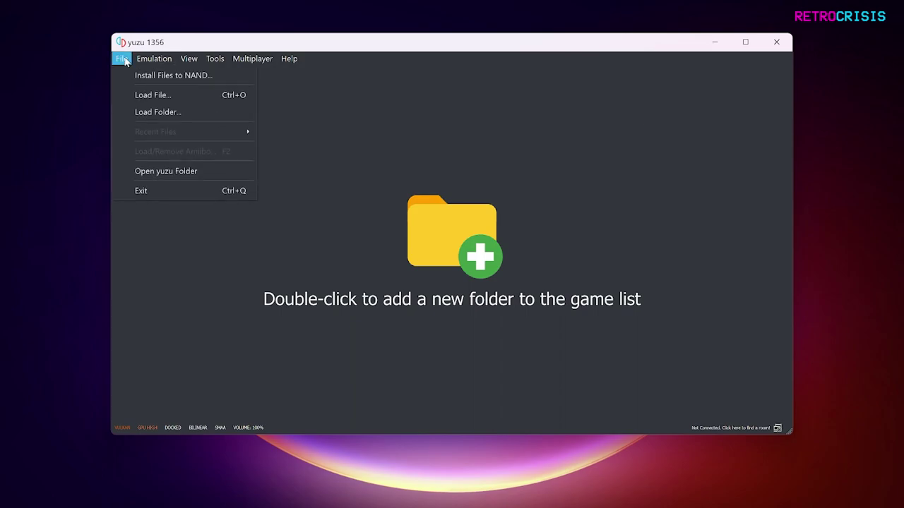
click(188, 96)
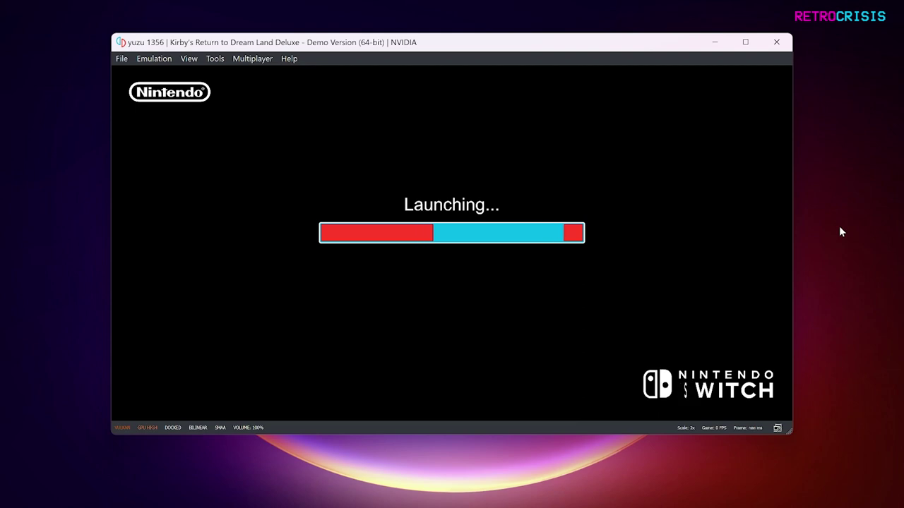